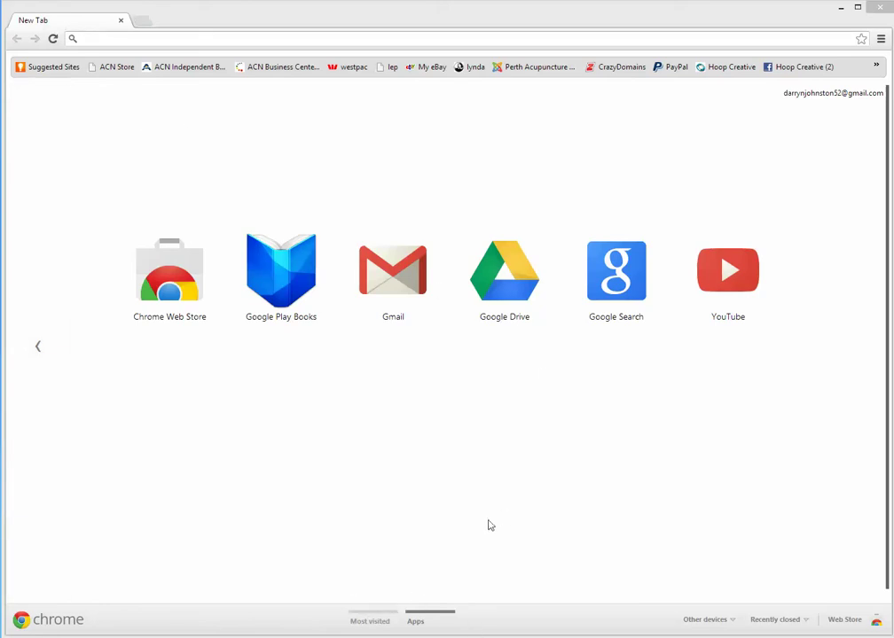
# In Chrome settings, choose 'Open a specific page or set of pages' and paste in the Google Australia address
pyautogui.click(368, 621)
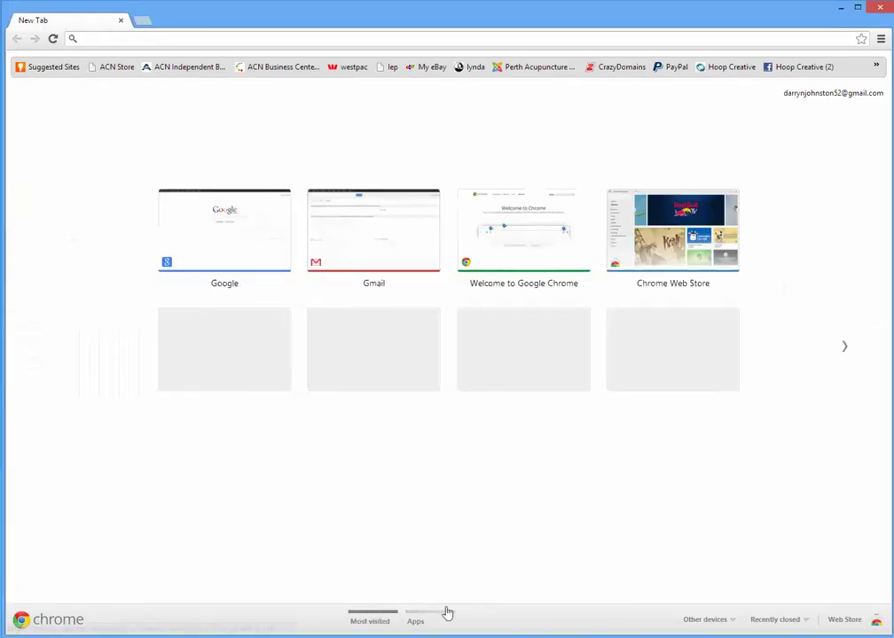
pyautogui.click(431, 619)
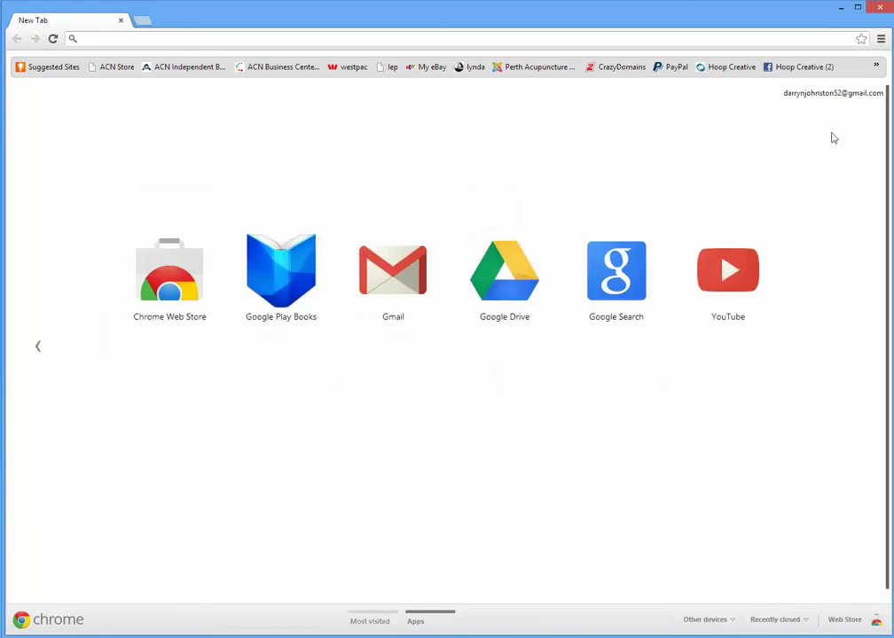
pyautogui.click(880, 41)
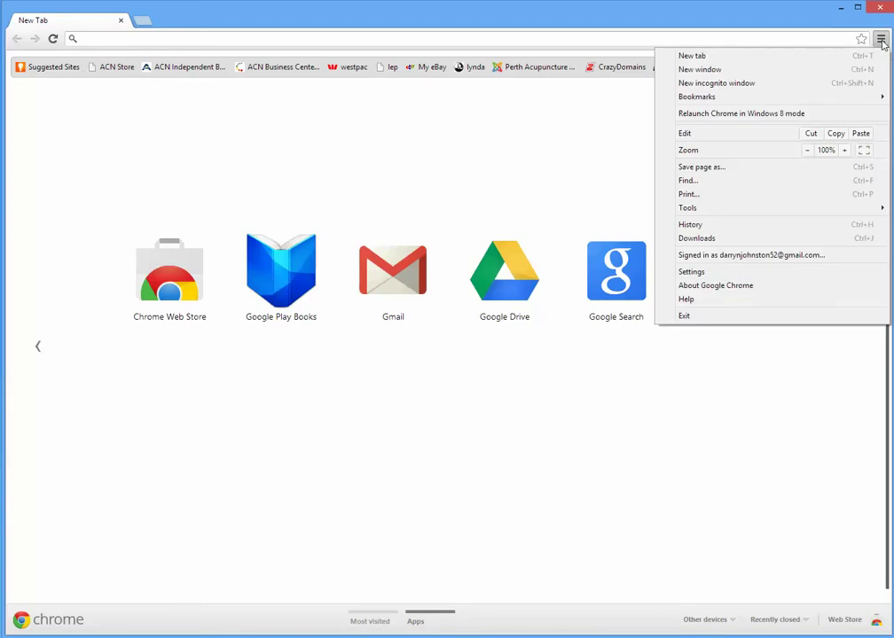
pyautogui.click(690, 274)
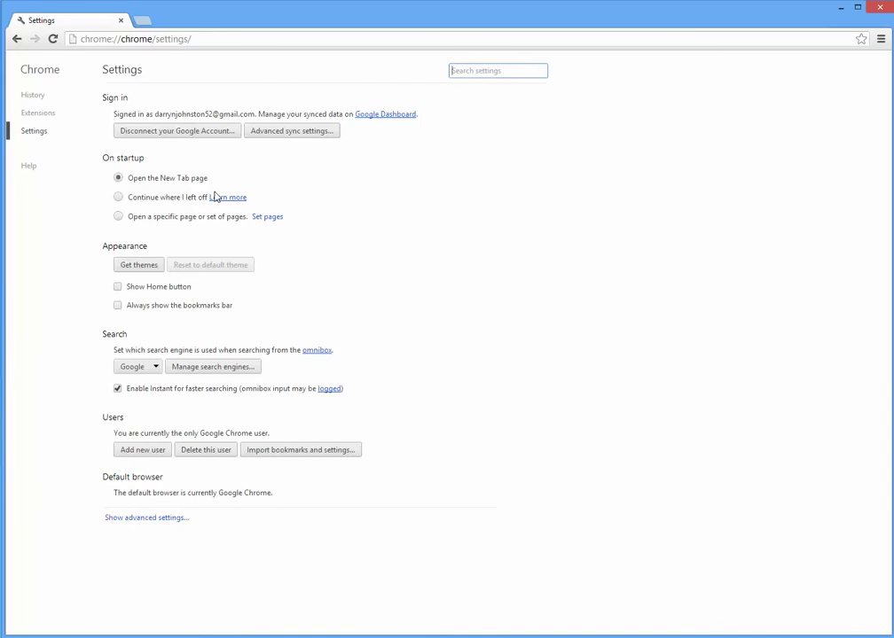
pyautogui.click(119, 218)
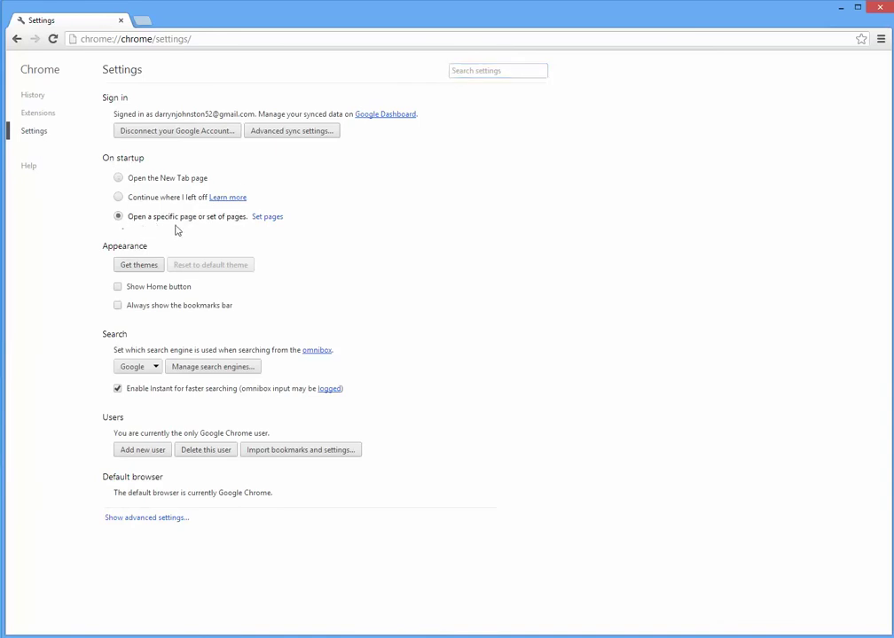
pyautogui.click(267, 218)
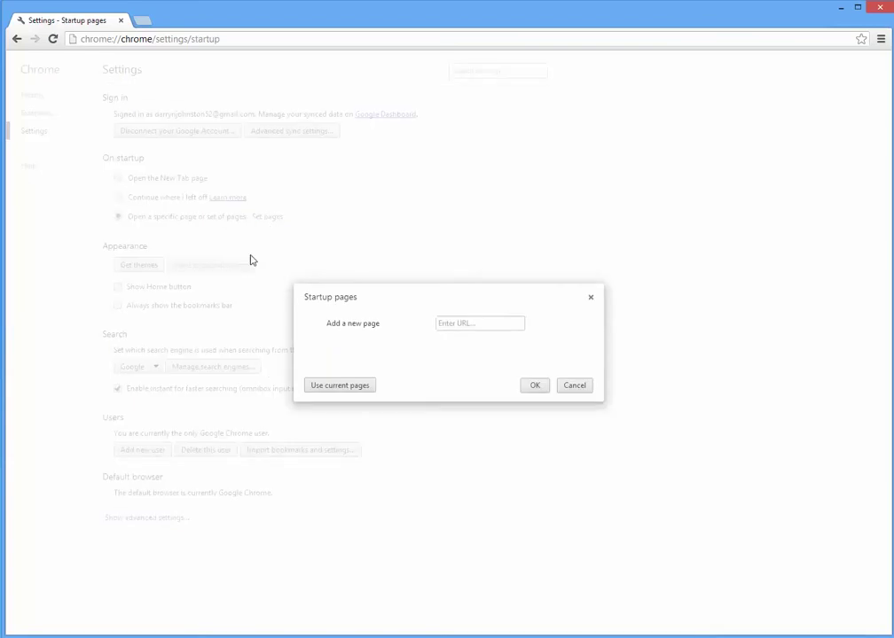
pyautogui.click(440, 326)
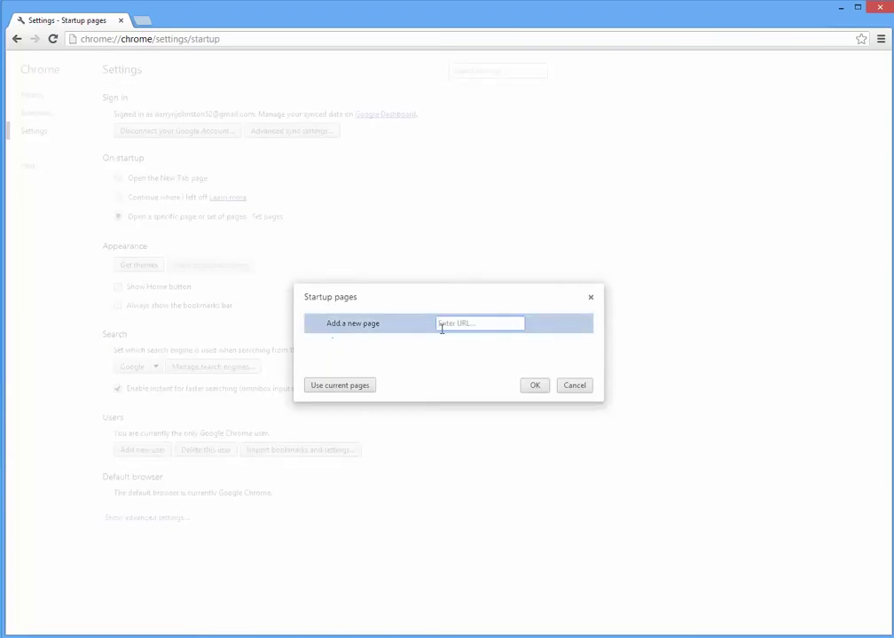
pyautogui.rightClick(447, 328)
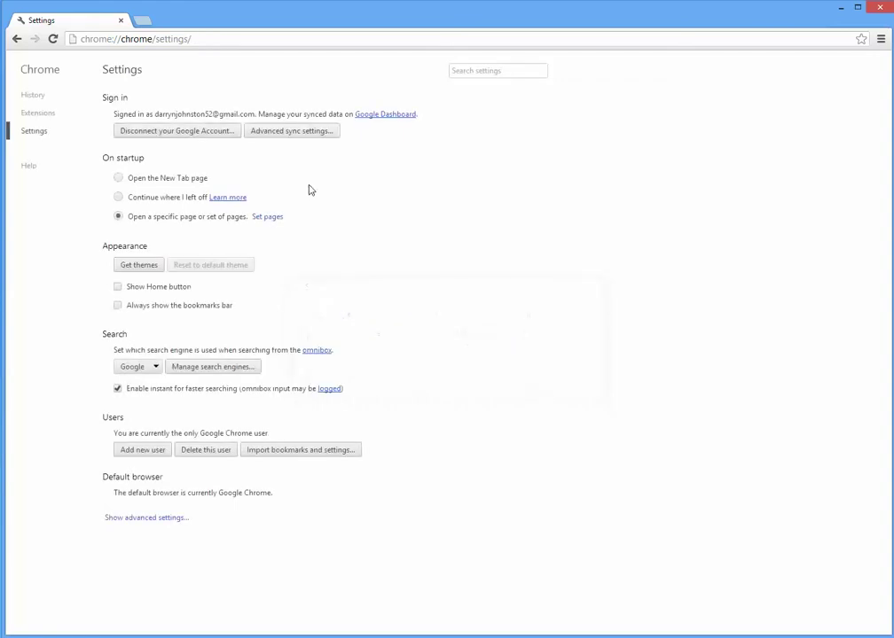
# Turn on Chrome's Home button and always-visible bookmarks bar, load the Google Australia home page, then close Chrome
pyautogui.click(118, 288)
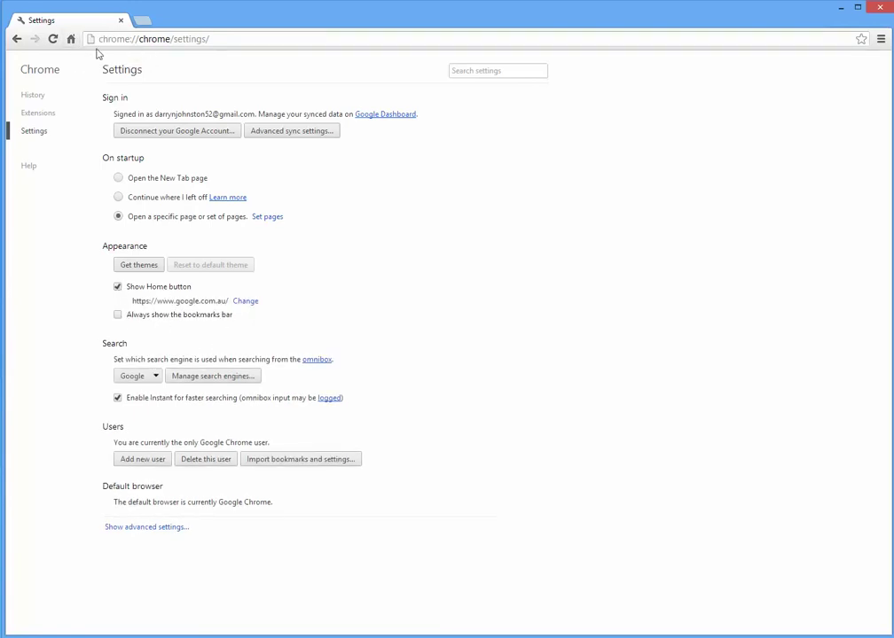
pyautogui.click(118, 316)
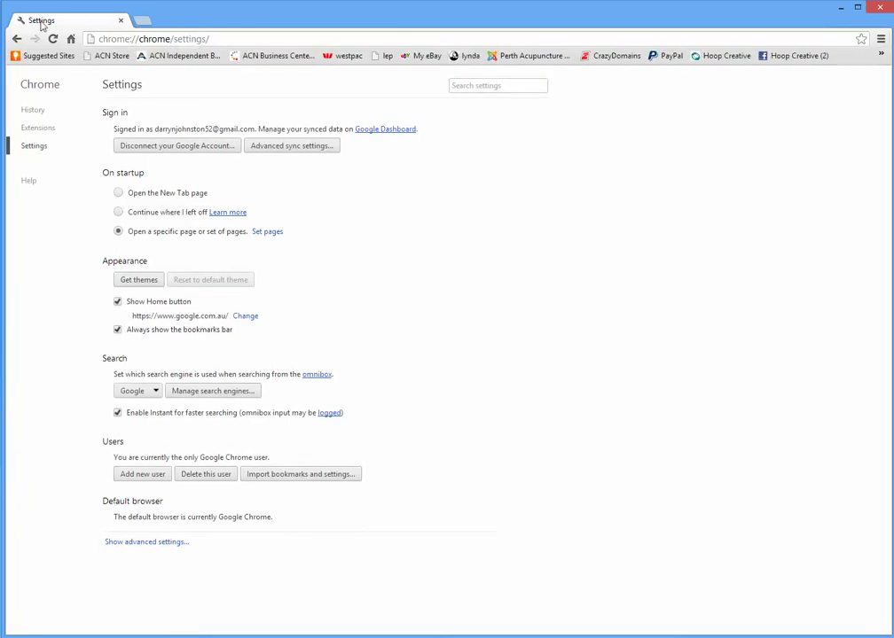
pyautogui.click(71, 39)
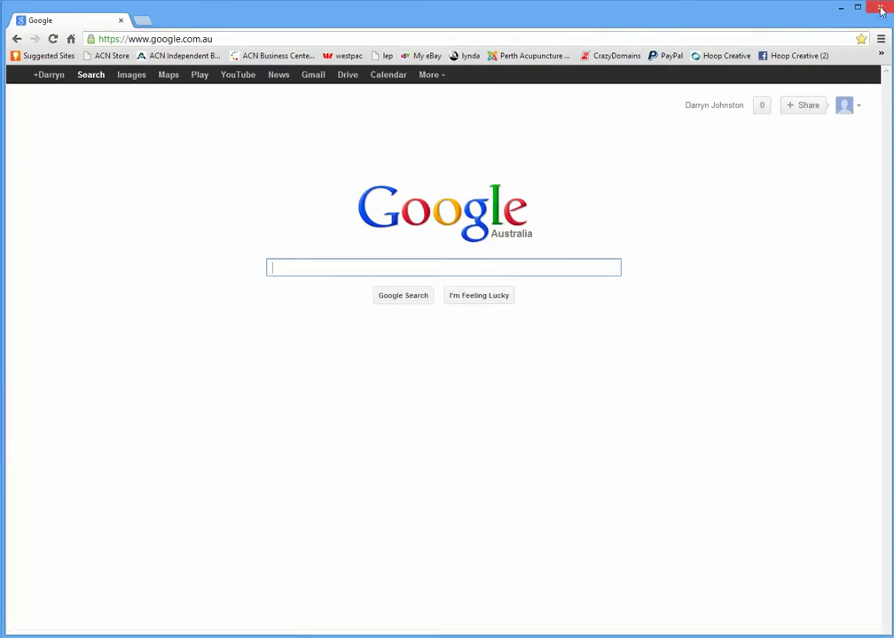
pyautogui.click(880, 9)
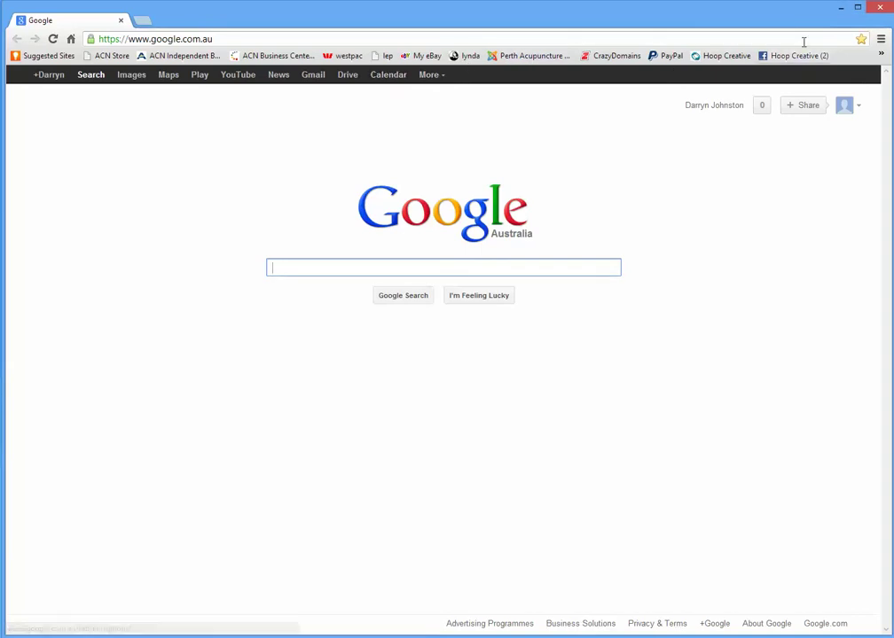
pyautogui.click(839, 9)
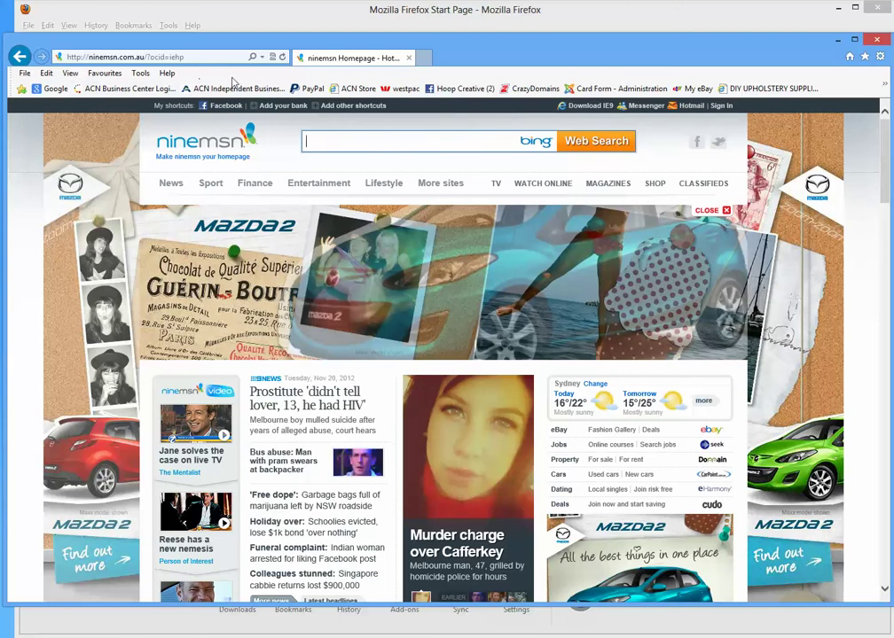
pyautogui.click(141, 74)
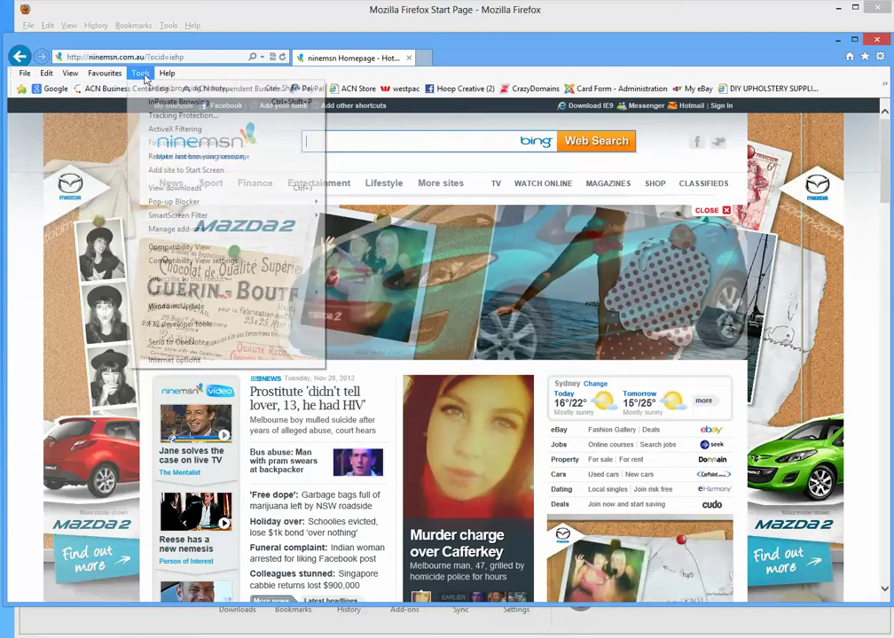
pyautogui.click(147, 359)
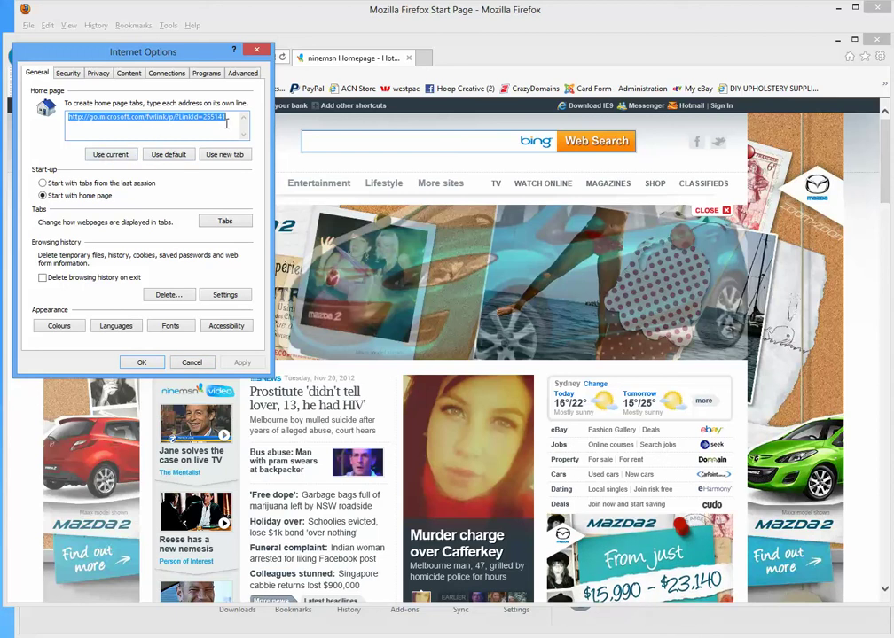
pyautogui.moveTo(220, 133); pyautogui.dragTo(51, 146)
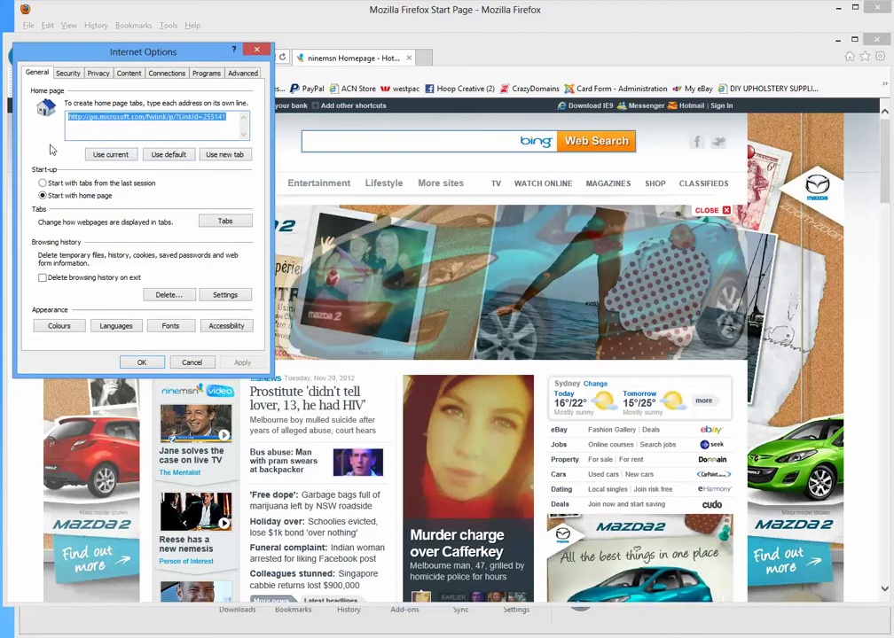
pyautogui.write('https://www.google.com.au/')
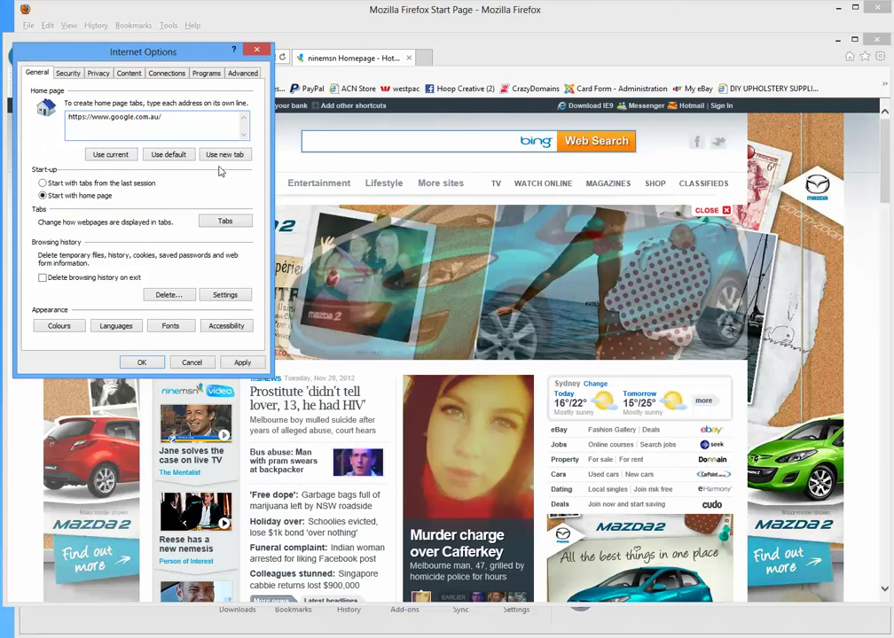
pyautogui.click(240, 363)
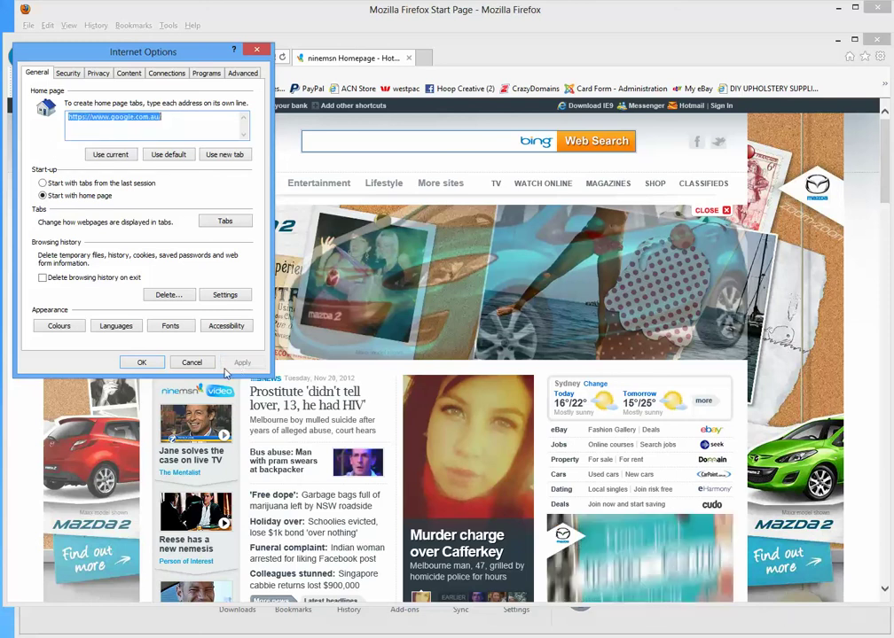
pyautogui.click(140, 362)
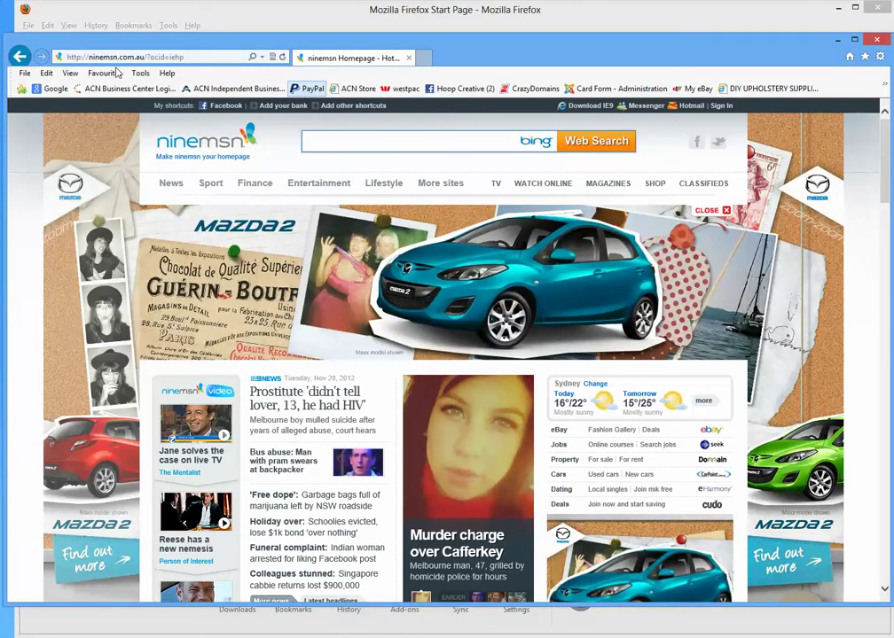
# Test the Google home page, then reset IE's home page to the Microsoft default and check it
pyautogui.click(848, 58)
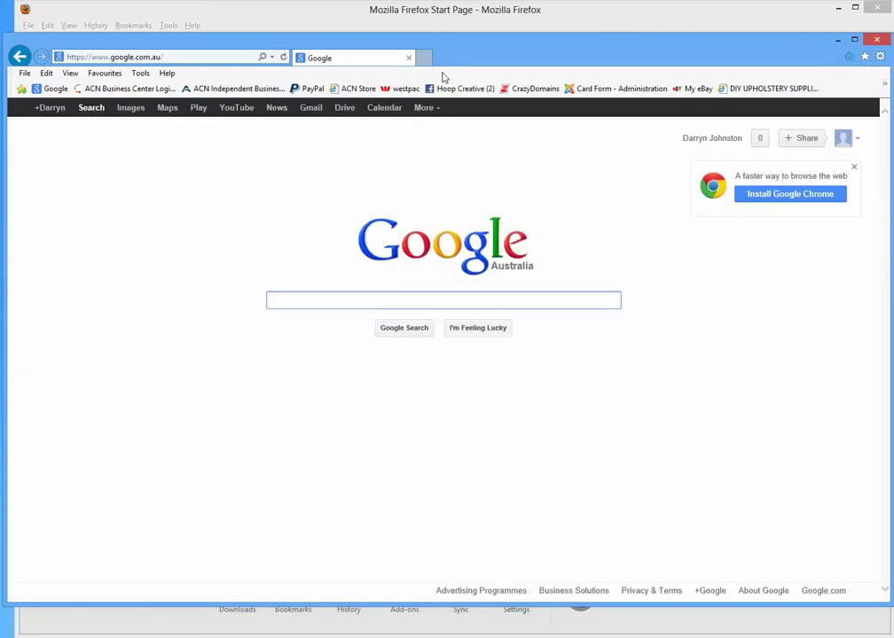
pyautogui.click(140, 72)
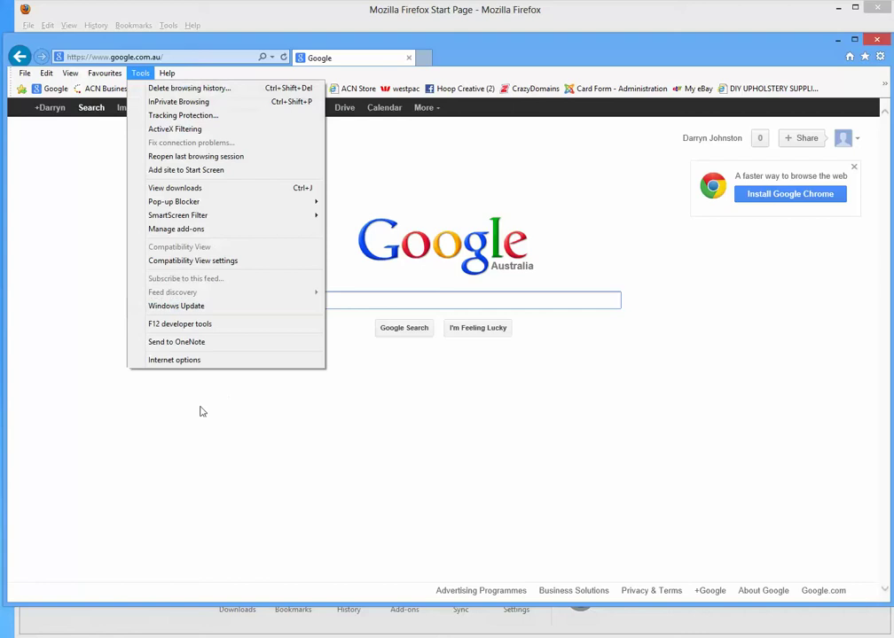
pyautogui.click(173, 361)
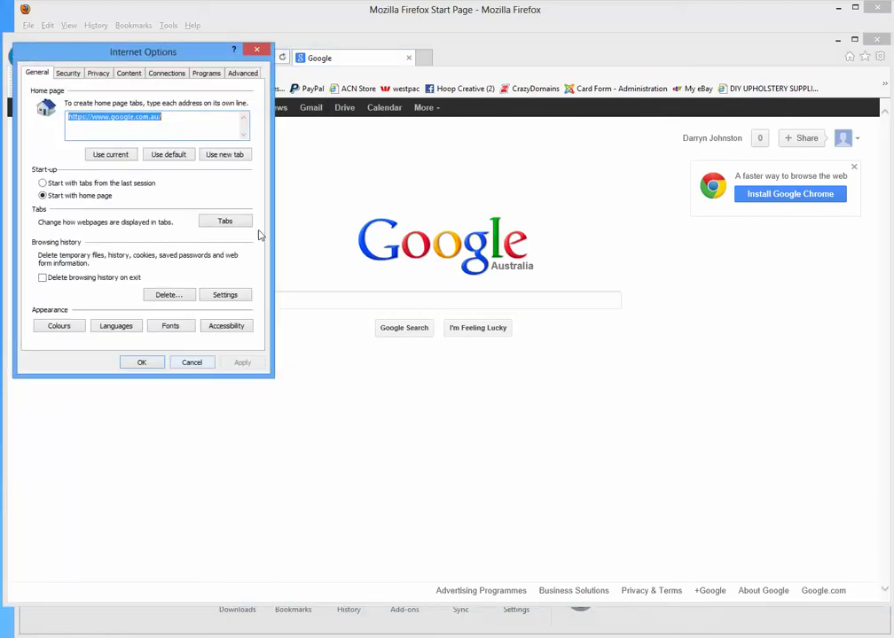
pyautogui.click(182, 154)
pyautogui.click(241, 360)
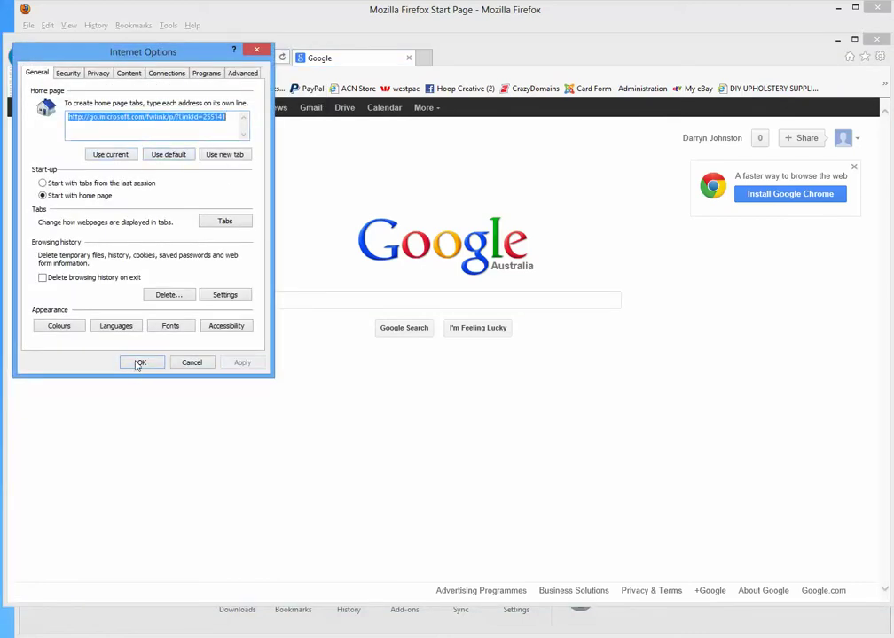
pyautogui.click(139, 362)
pyautogui.click(850, 57)
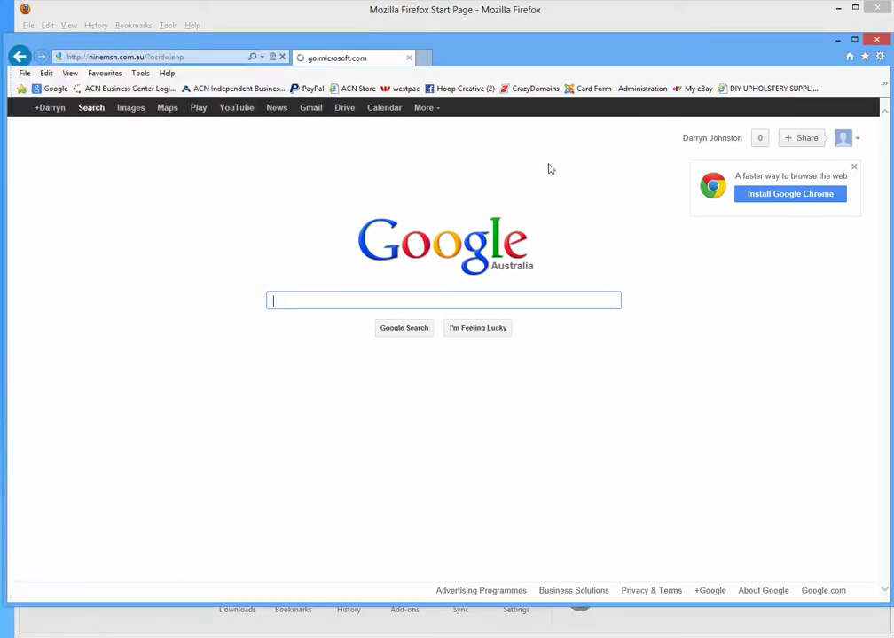
pyautogui.click(197, 57)
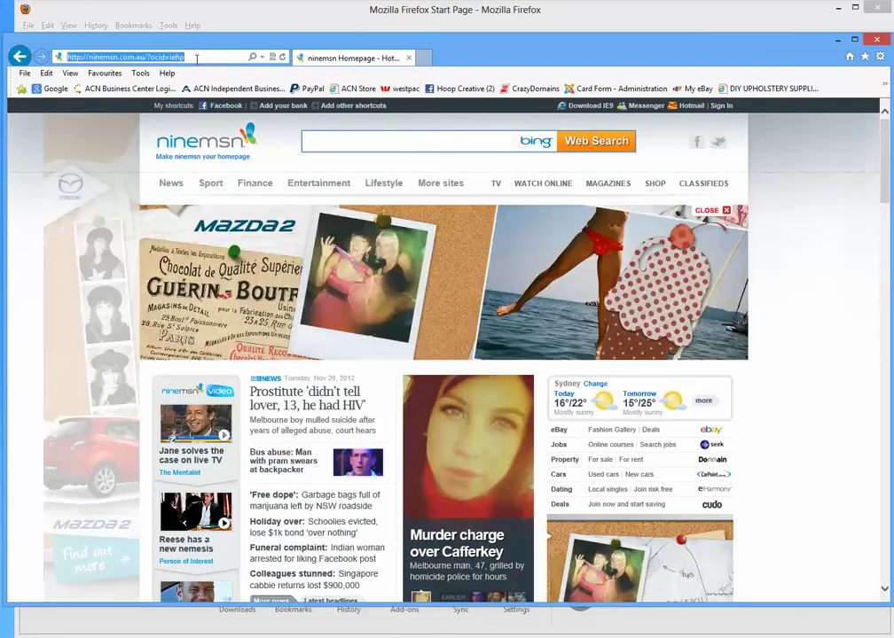
pyautogui.write('https://www.google.com.au/')
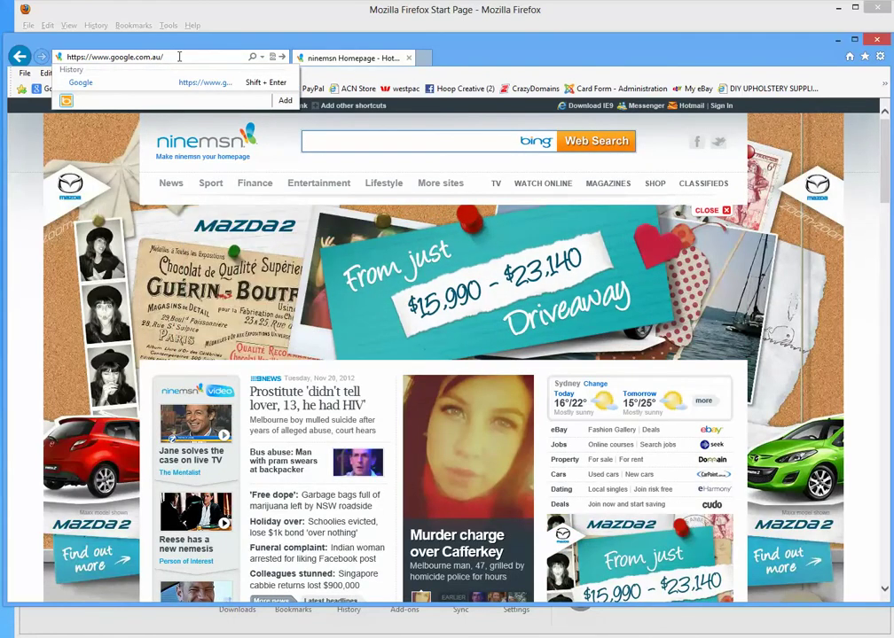
pyautogui.press('Return')
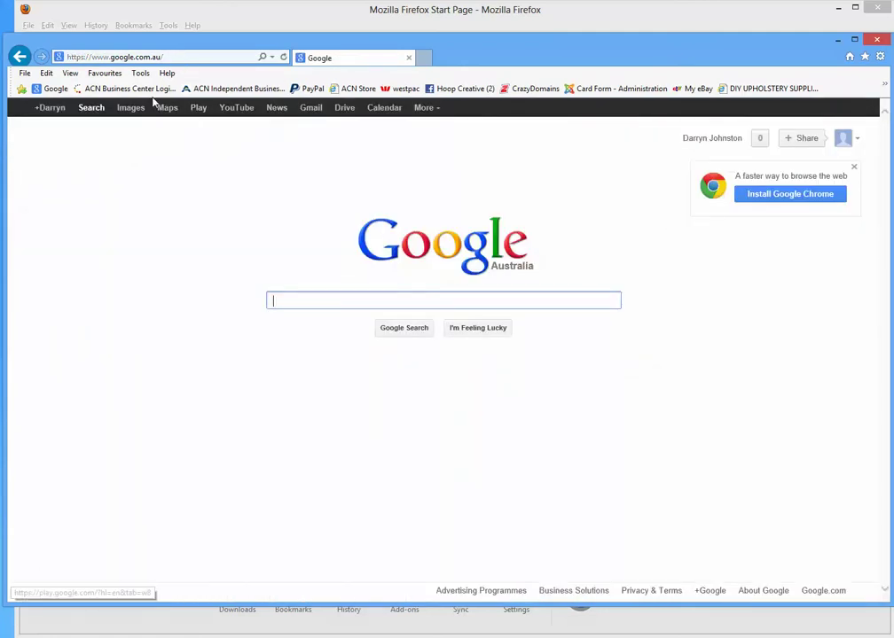
# Set the open Google Australia page as IE's home page with 'Use current'
pyautogui.click(140, 72)
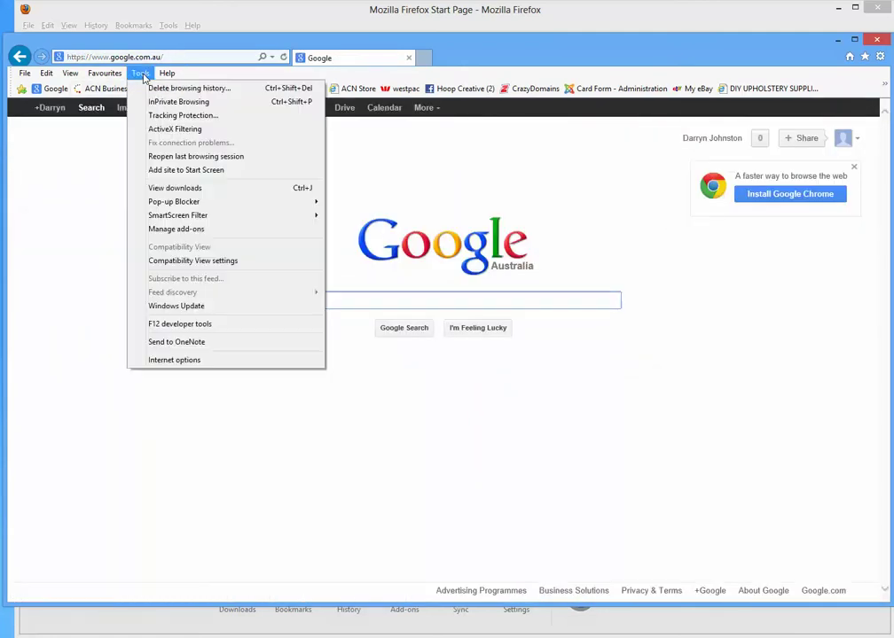
pyautogui.click(188, 361)
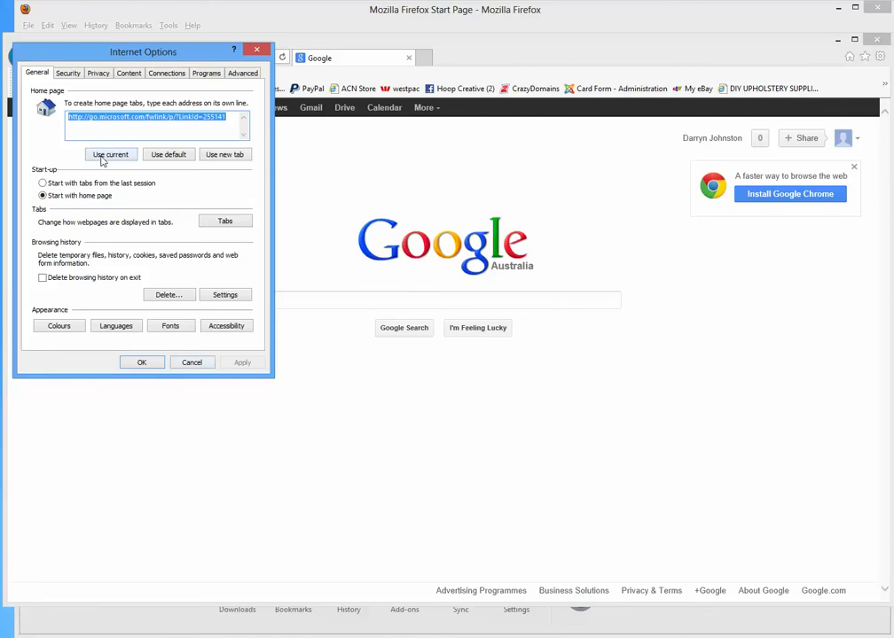
pyautogui.click(102, 157)
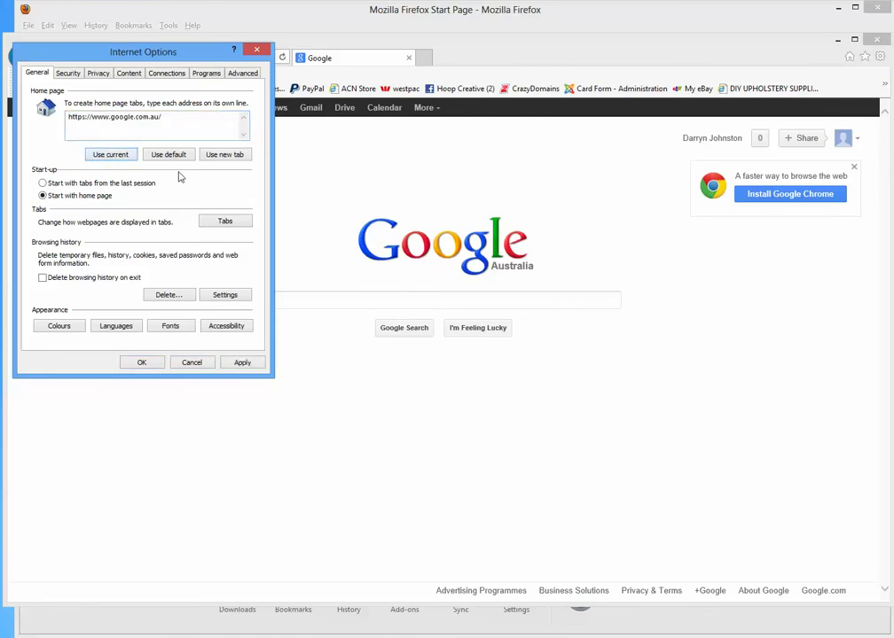
pyautogui.click(242, 363)
pyautogui.click(141, 362)
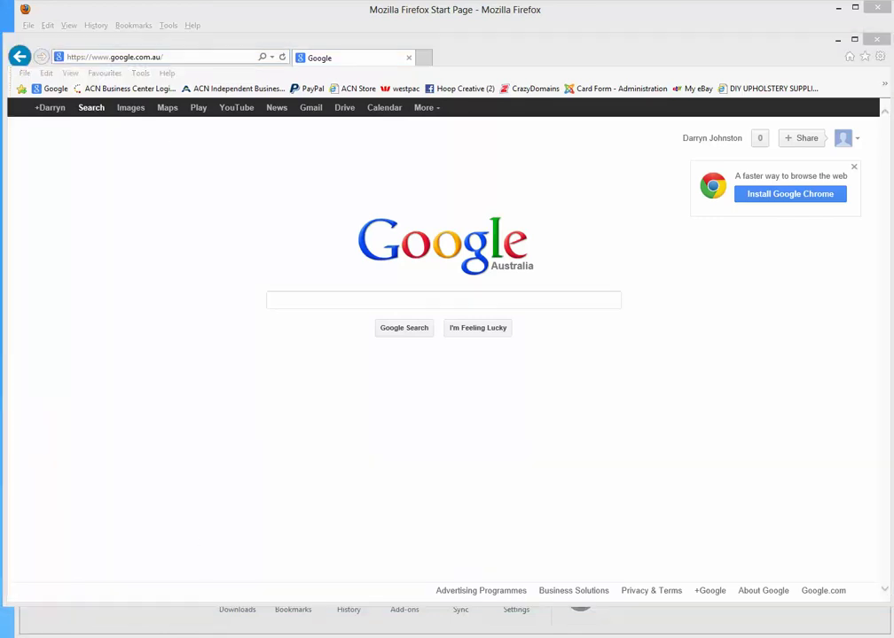
pyautogui.hotkey('alt', 'F4')
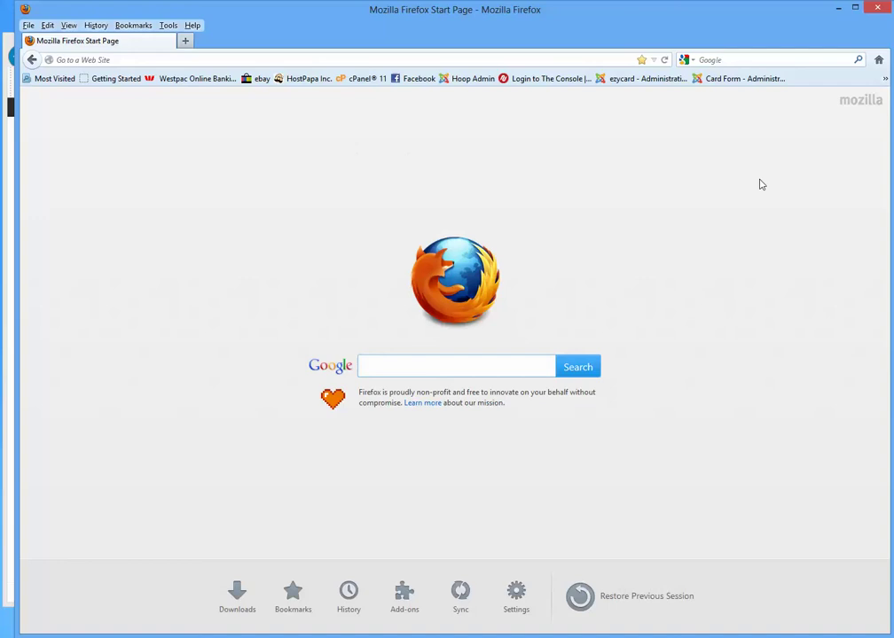
pyautogui.click(168, 25)
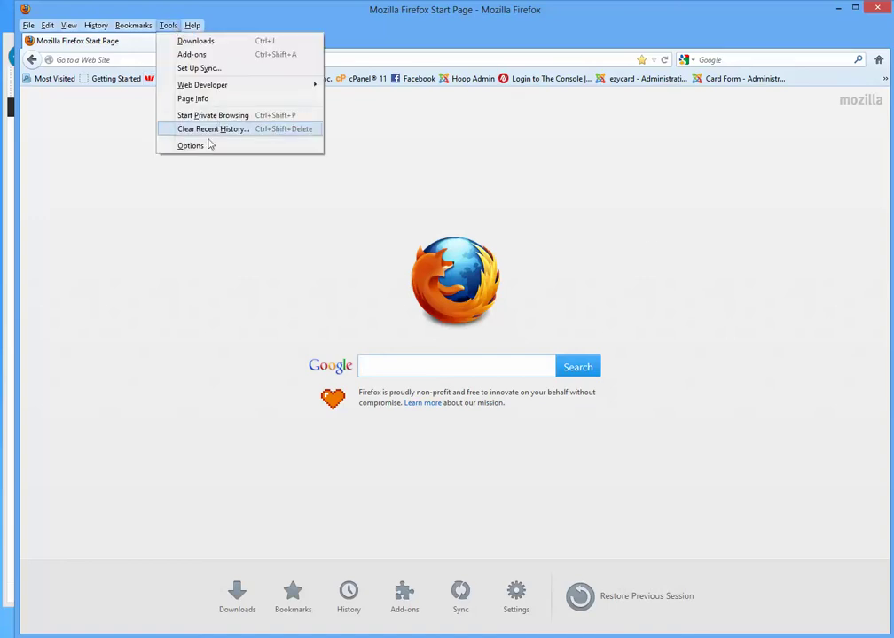
pyautogui.click(202, 172)
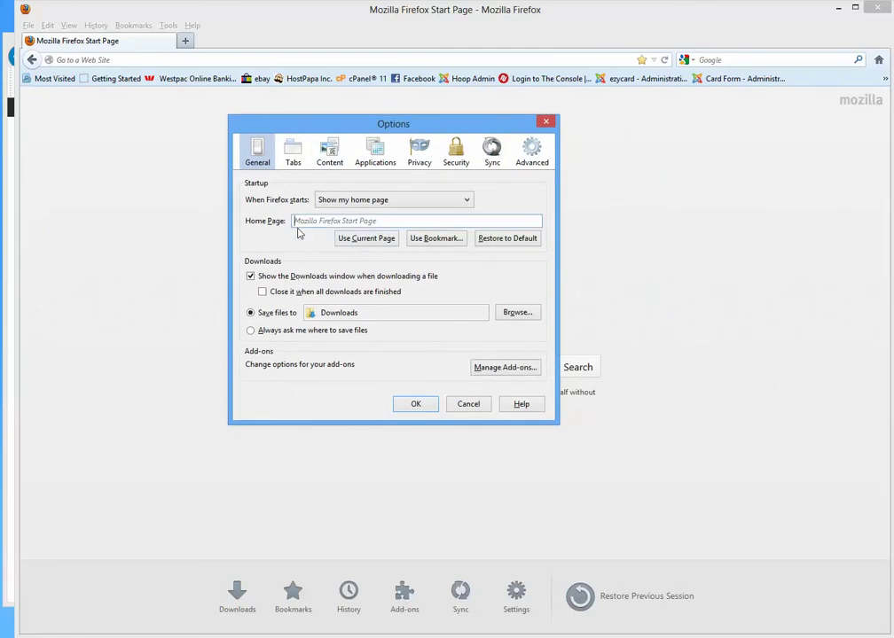
pyautogui.write('https://www.google.com.au/')
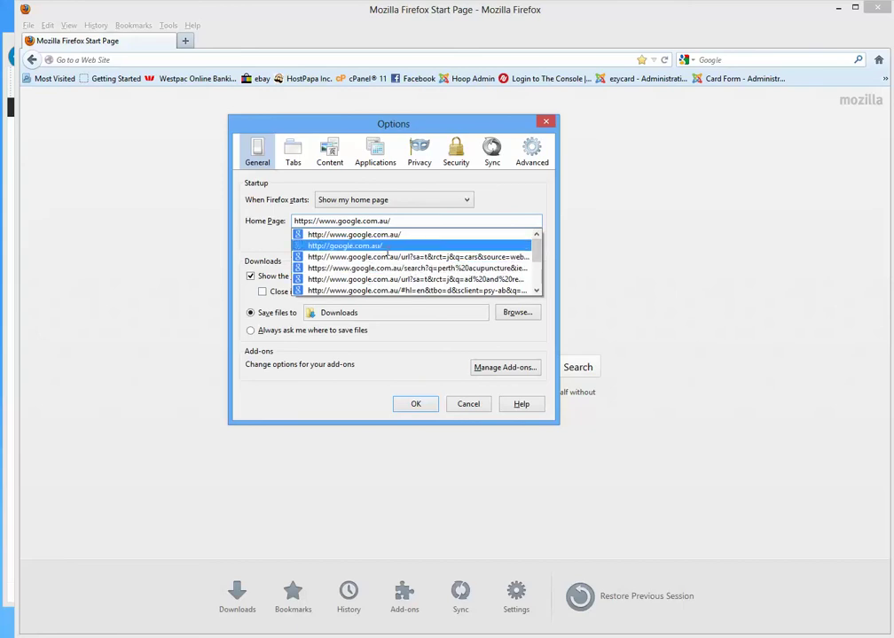
pyautogui.click(367, 235)
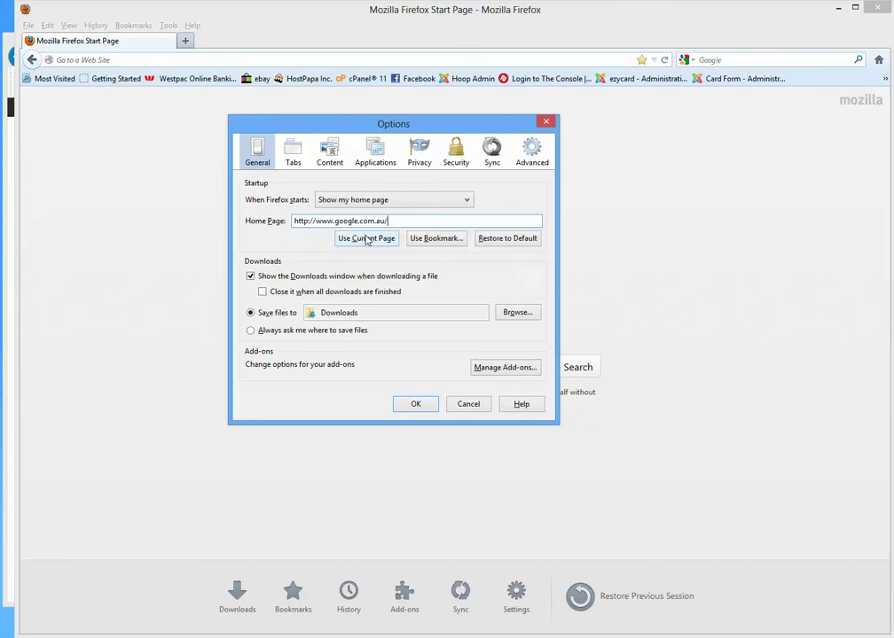
pyautogui.click(427, 405)
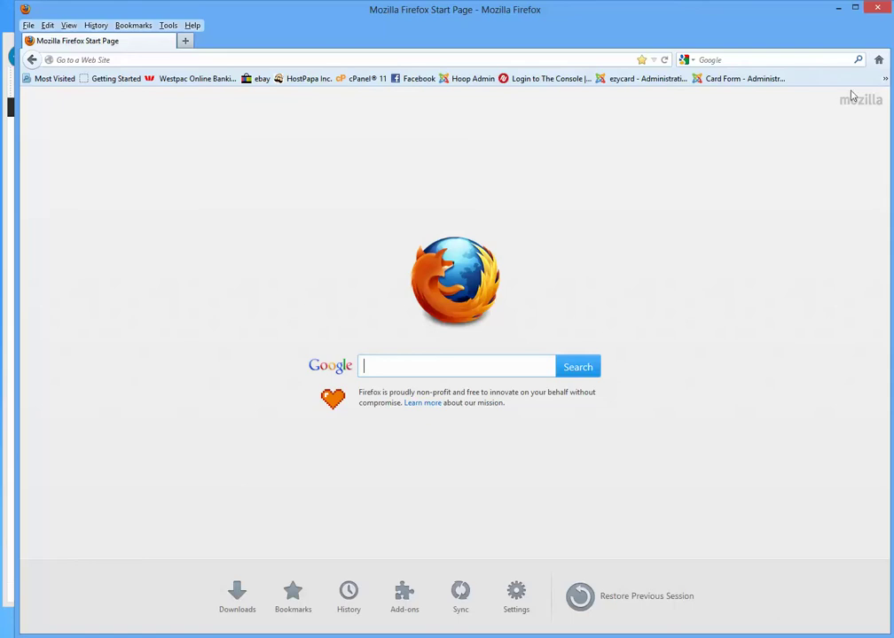
pyautogui.click(878, 59)
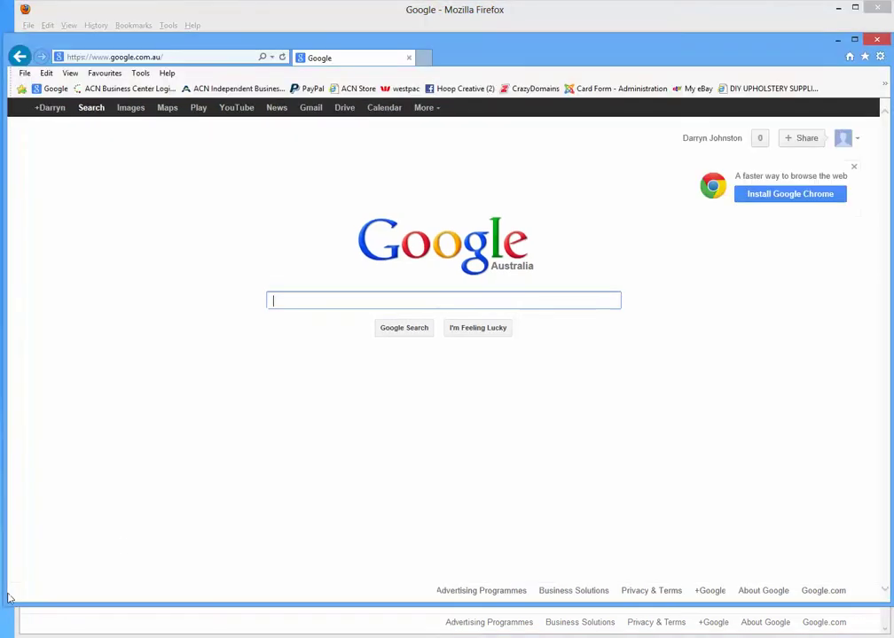
pyautogui.click(140, 73)
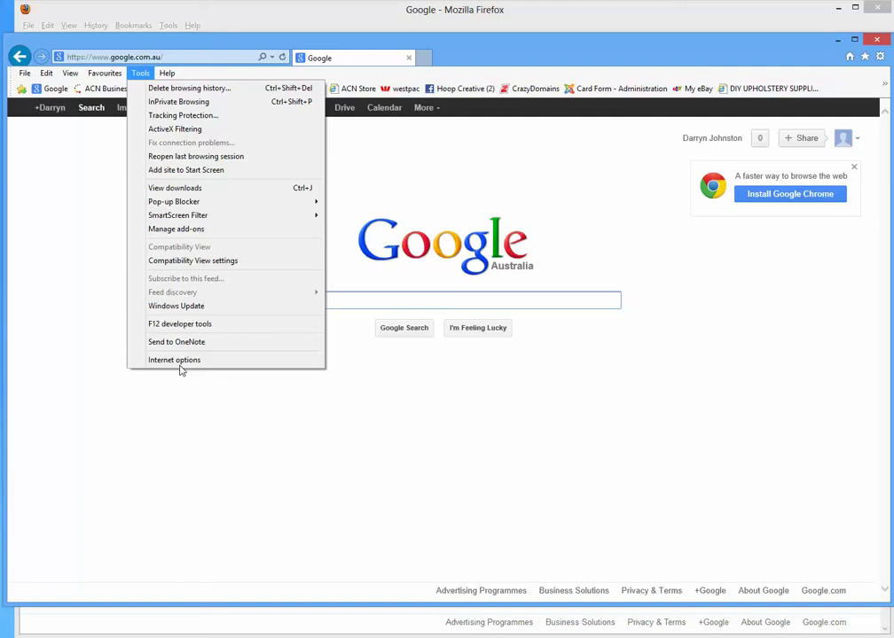
pyautogui.click(181, 362)
pyautogui.click(167, 121)
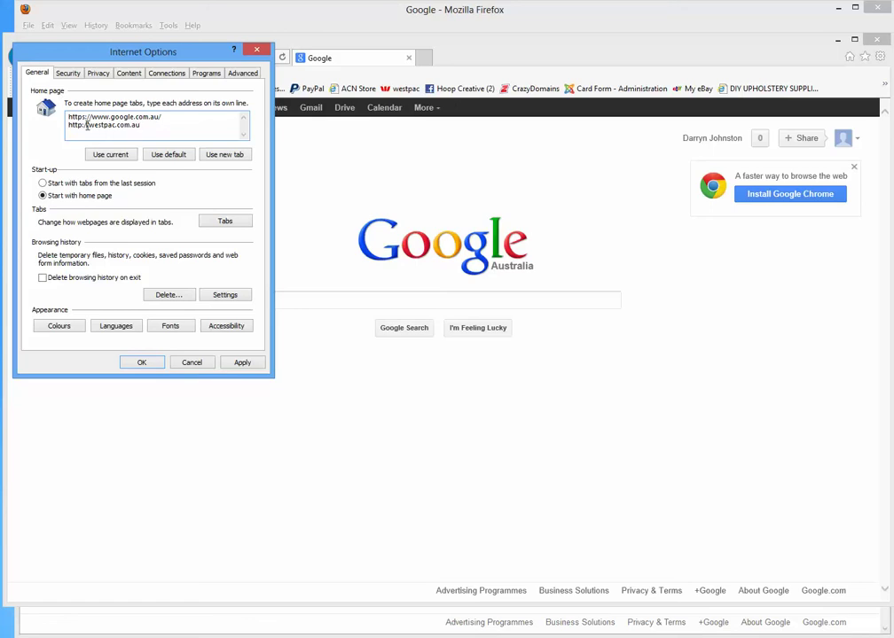
pyautogui.write('www.')
pyautogui.write('.')
pyautogui.press('BackSpace')
pyautogui.write('/')
# Apply the two home pages and open the Google Australia and Westpac tabs to check them
pyautogui.click(243, 363)
pyautogui.click(144, 363)
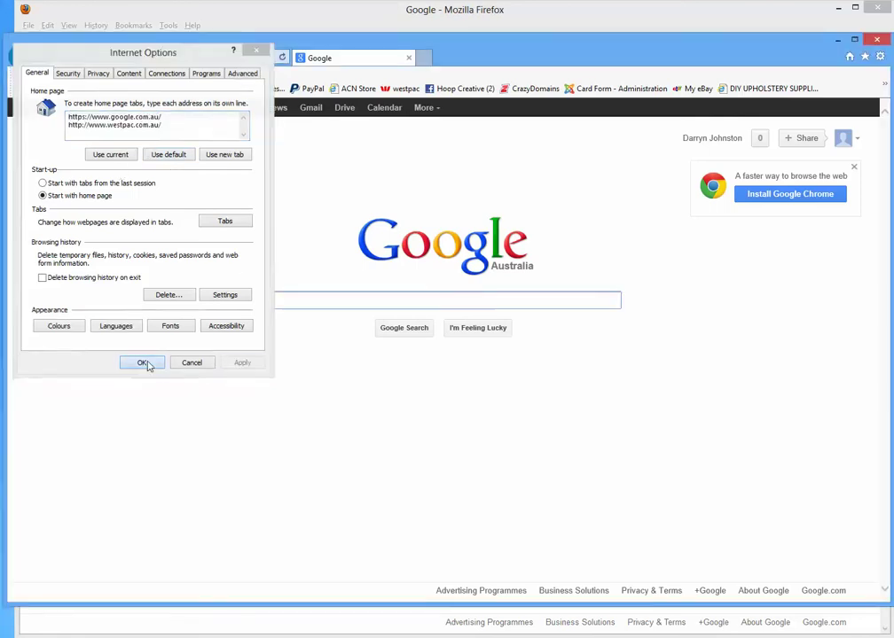
pyautogui.click(849, 57)
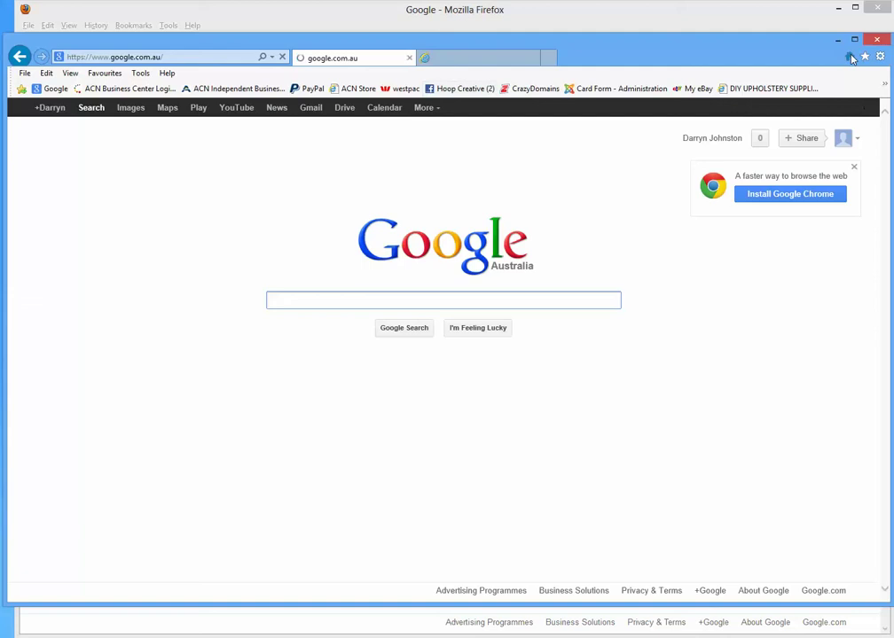
pyautogui.click(445, 60)
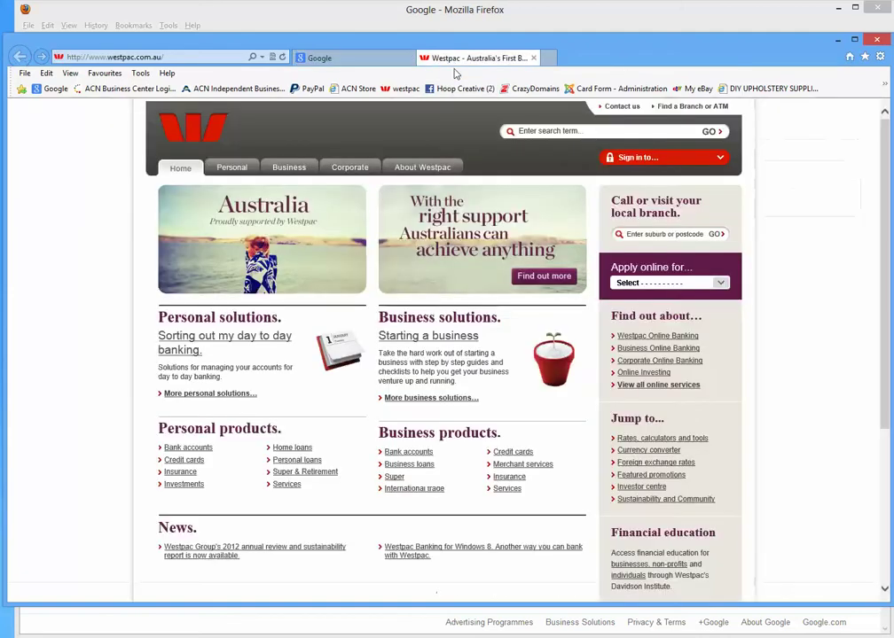
pyautogui.click(378, 57)
pyautogui.click(430, 58)
pyautogui.click(382, 59)
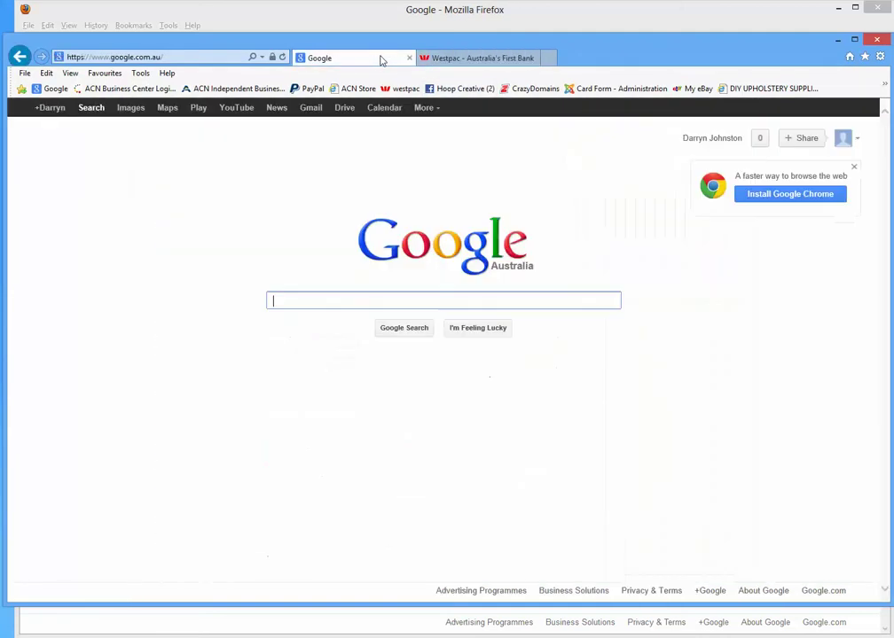
pyautogui.click(452, 57)
pyautogui.click(535, 59)
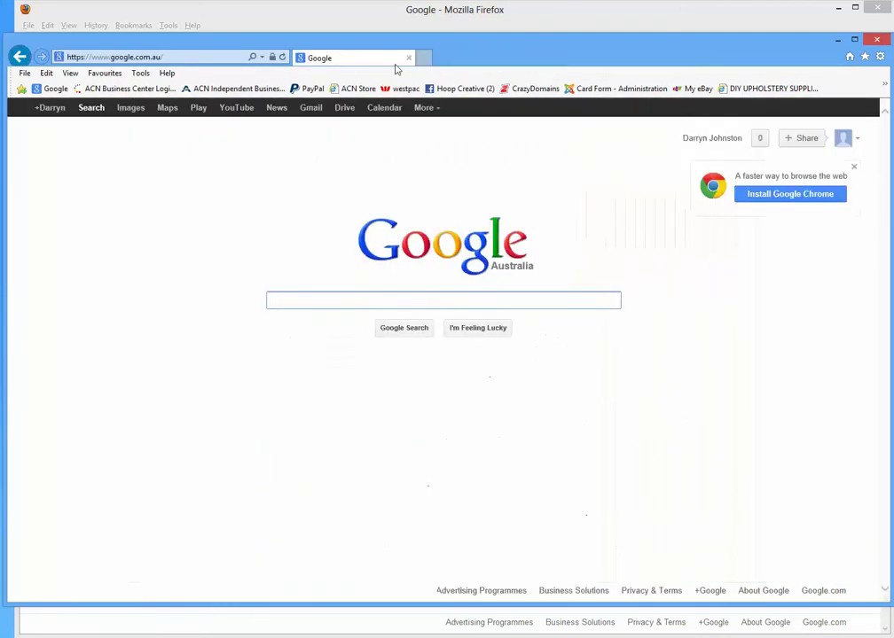
pyautogui.middleClick(850, 56)
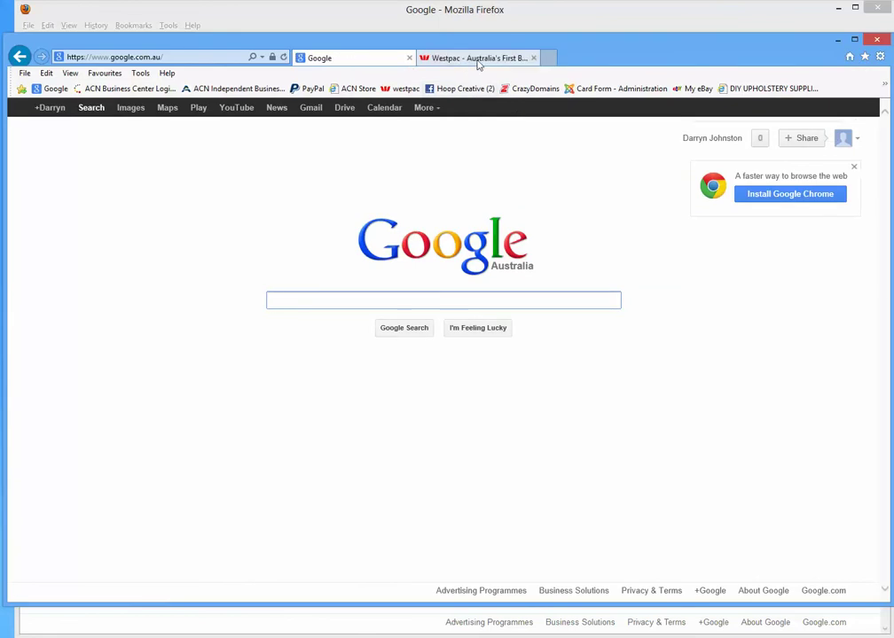
# Delete the Westpac address from IE's home pages, apply, and close the Westpac tab
pyautogui.click(139, 74)
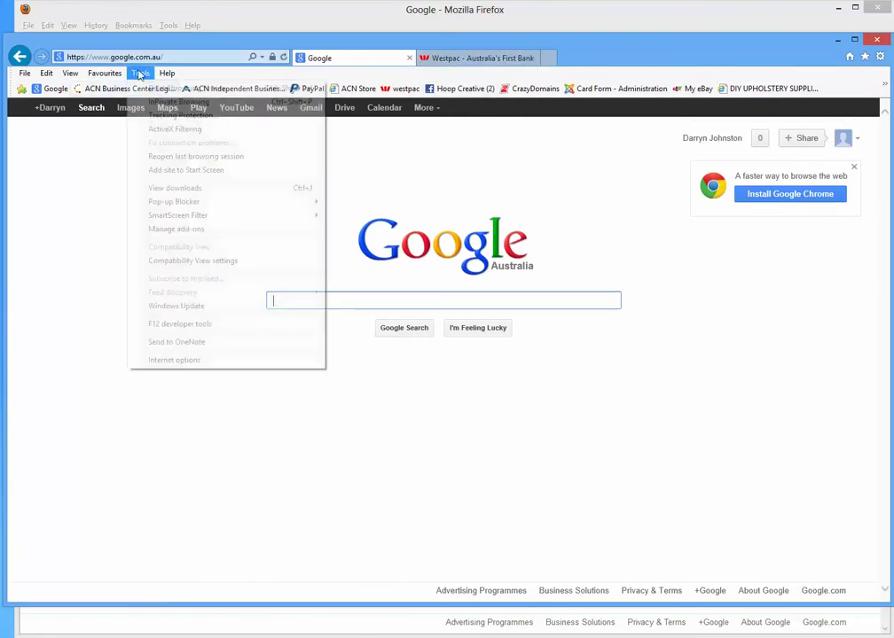
pyautogui.click(190, 360)
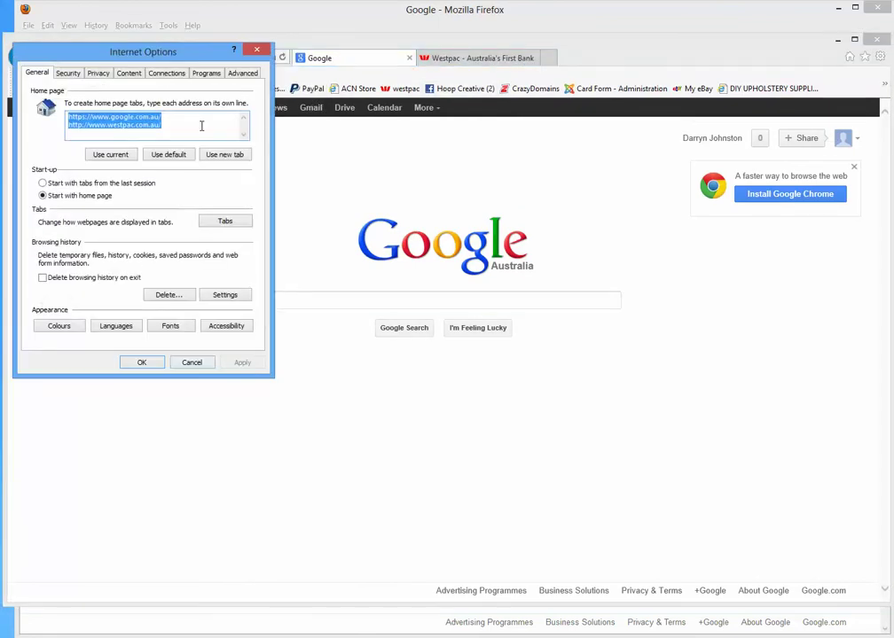
pyautogui.click(180, 128)
pyautogui.doubleClick(127, 125)
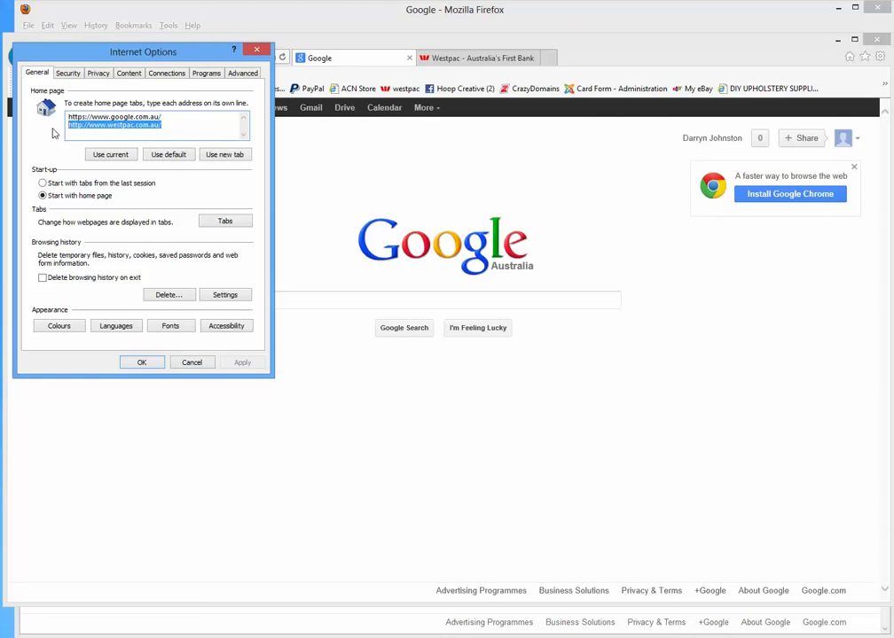
pyautogui.press('Delete')
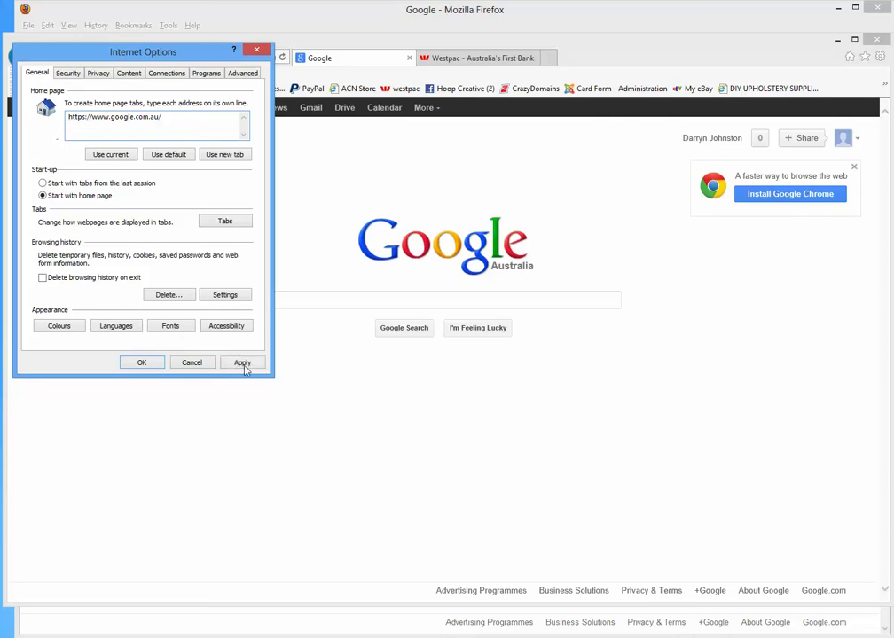
pyautogui.click(242, 362)
pyautogui.click(142, 364)
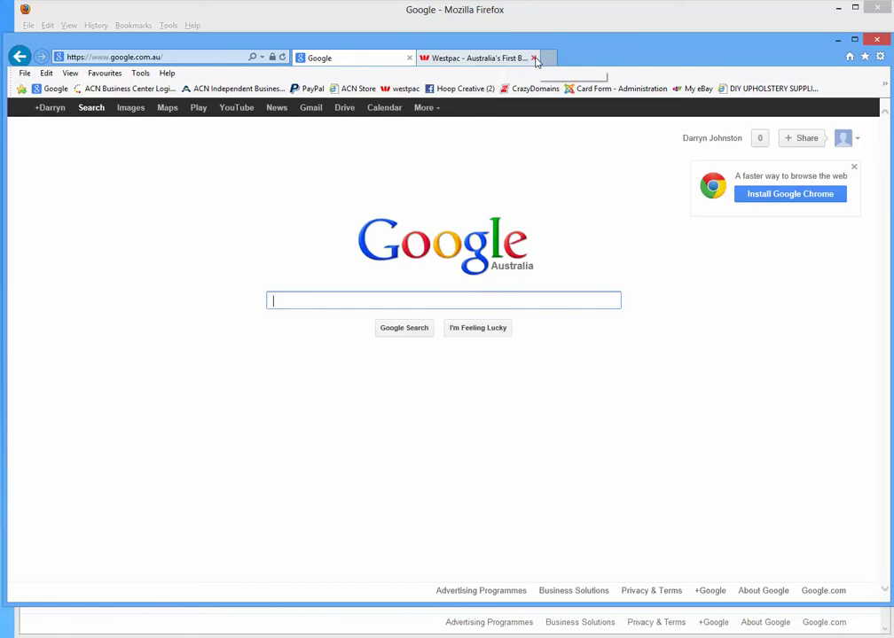
pyautogui.click(535, 57)
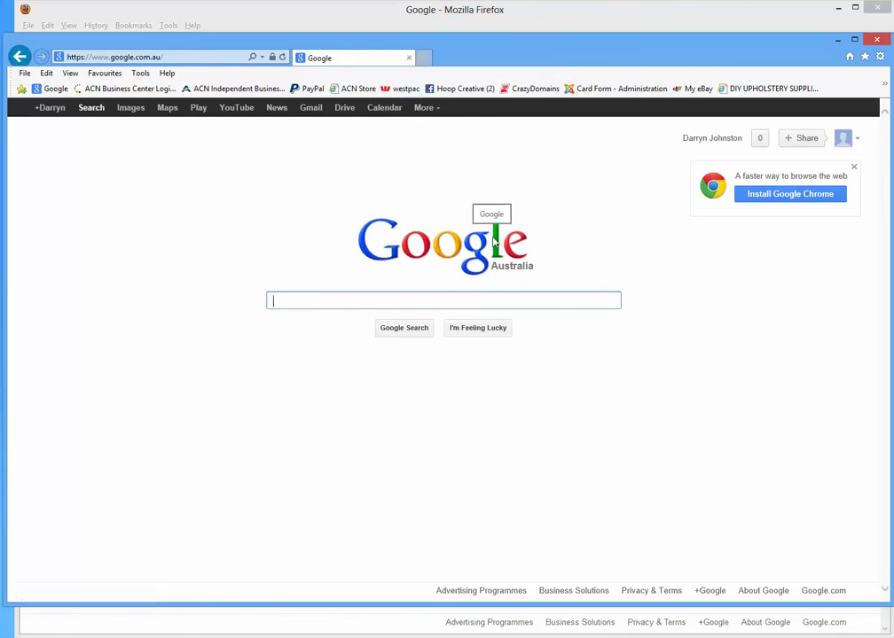